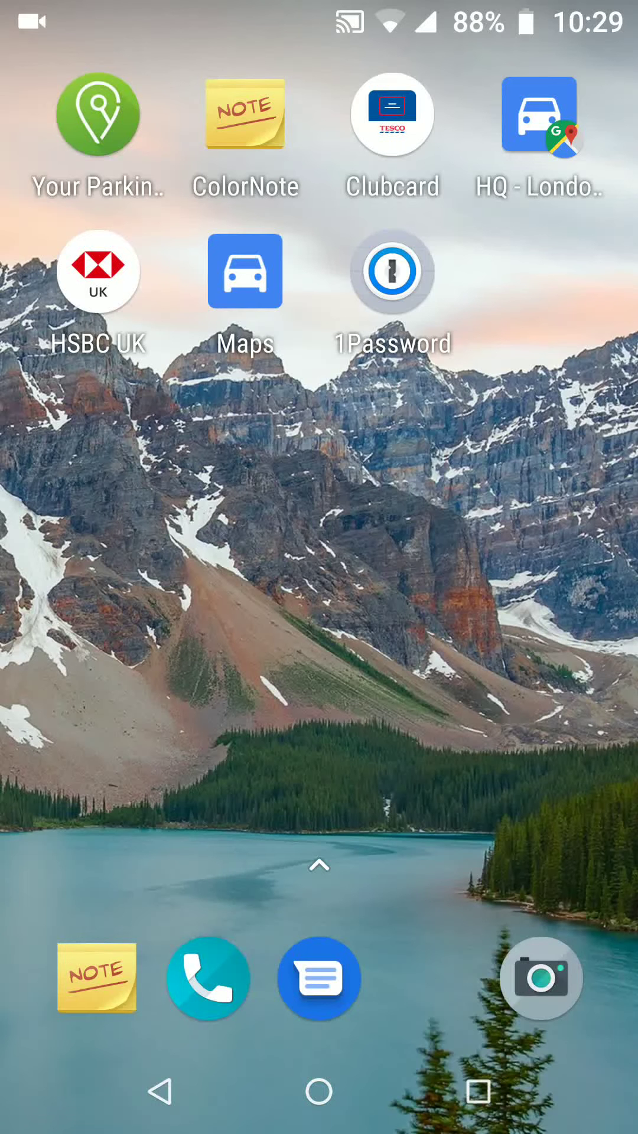
- Launch the Settings app from the app drawer on the home screen
{"action": "left_click_drag", "start_coordinate": [465, 914], "coordinate": [469, 355]}
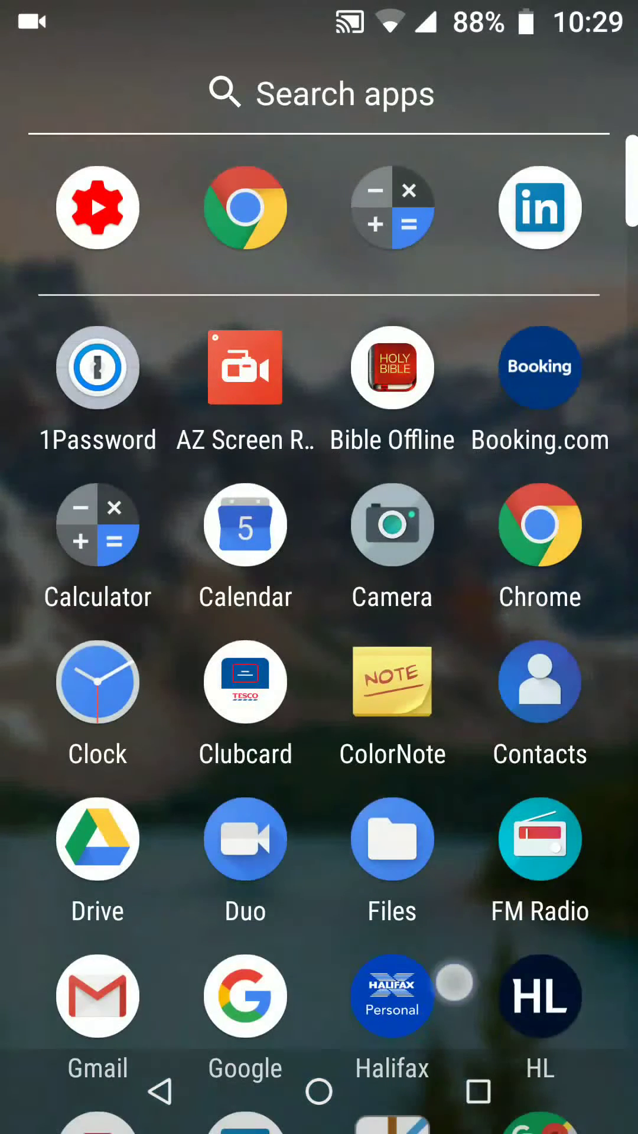
{"action": "left_click_drag", "start_coordinate": [454, 983], "coordinate": [455, 532]}
{"action": "left_click_drag", "start_coordinate": [445, 917], "coordinate": [446, 532]}
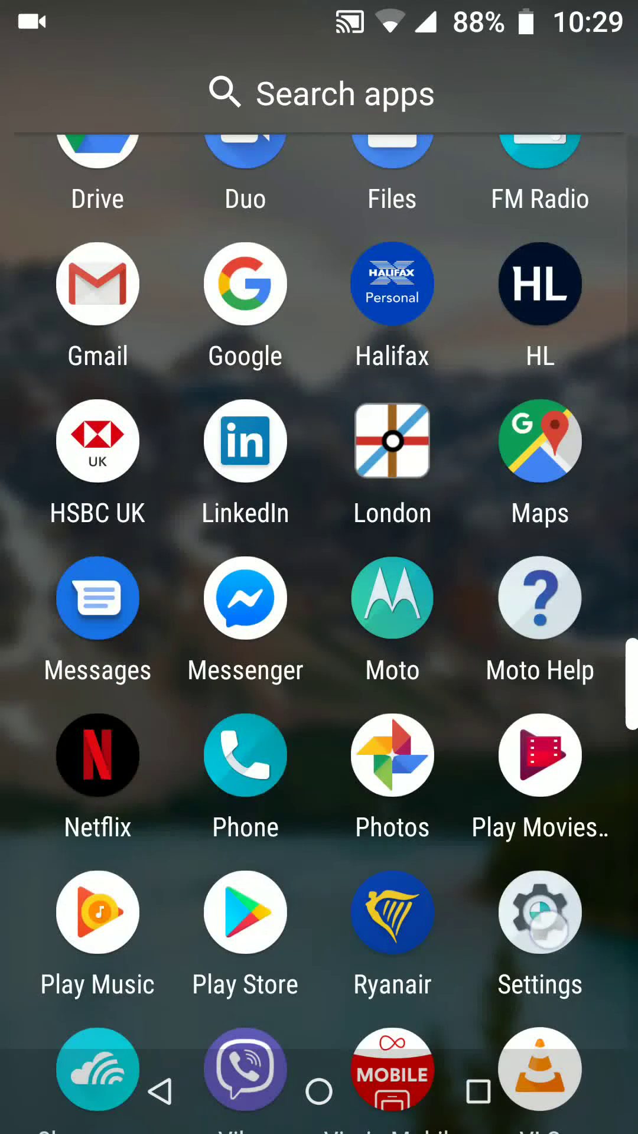
{"action": "left_click", "coordinate": [542, 913]}
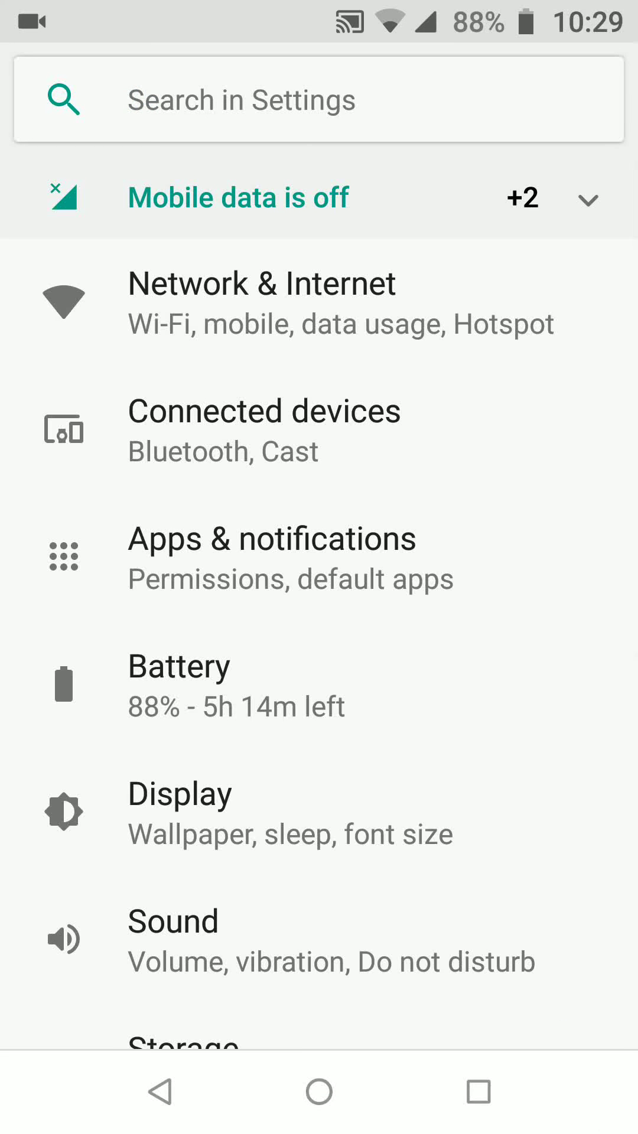
{"action": "left_click_drag", "start_coordinate": [399, 939], "coordinate": [399, 602]}
{"action": "left_click_drag", "start_coordinate": [440, 692], "coordinate": [440, 337]}
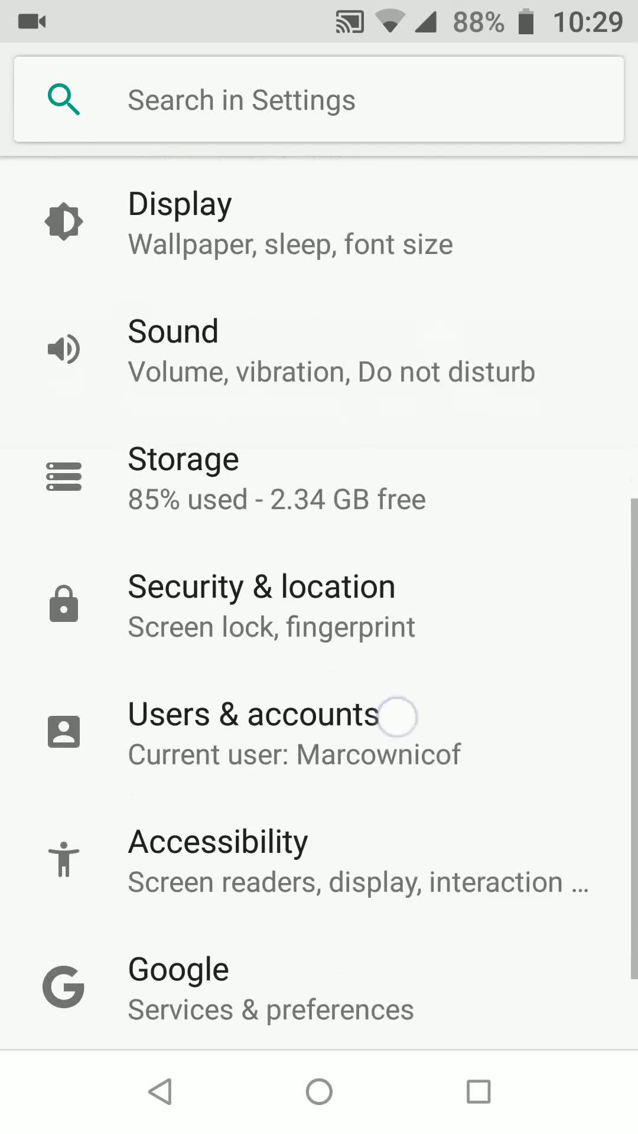
{"action": "left_click_drag", "start_coordinate": [399, 718], "coordinate": [447, 584]}
- Go to System > Languages & input and expand its advanced input assistance options
{"action": "left_click", "coordinate": [288, 984]}
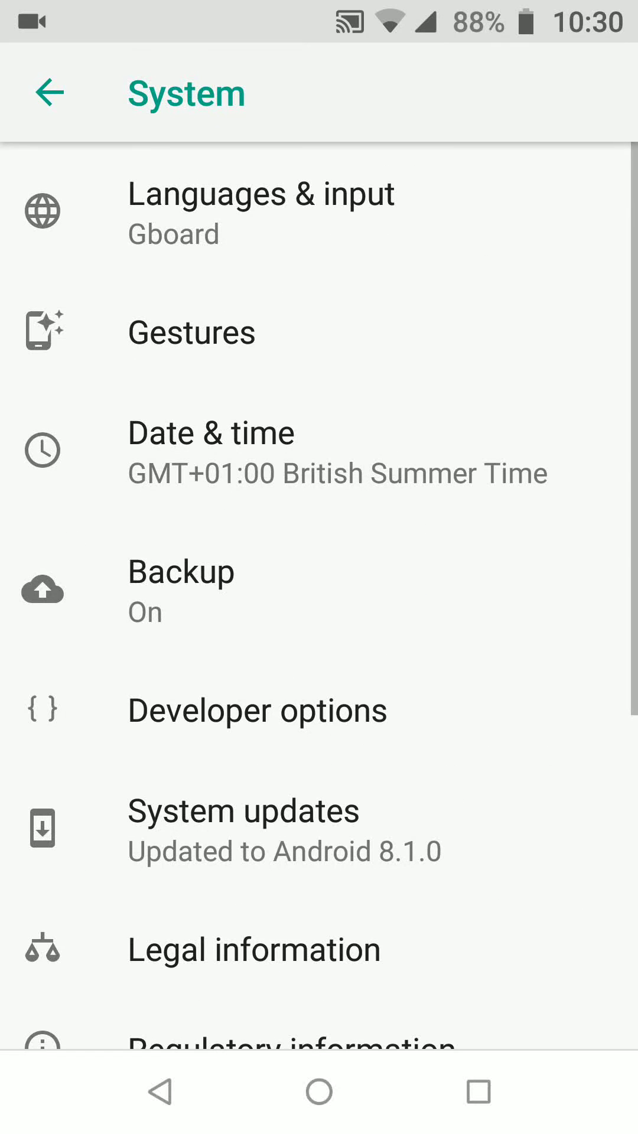
{"action": "left_click", "coordinate": [443, 225]}
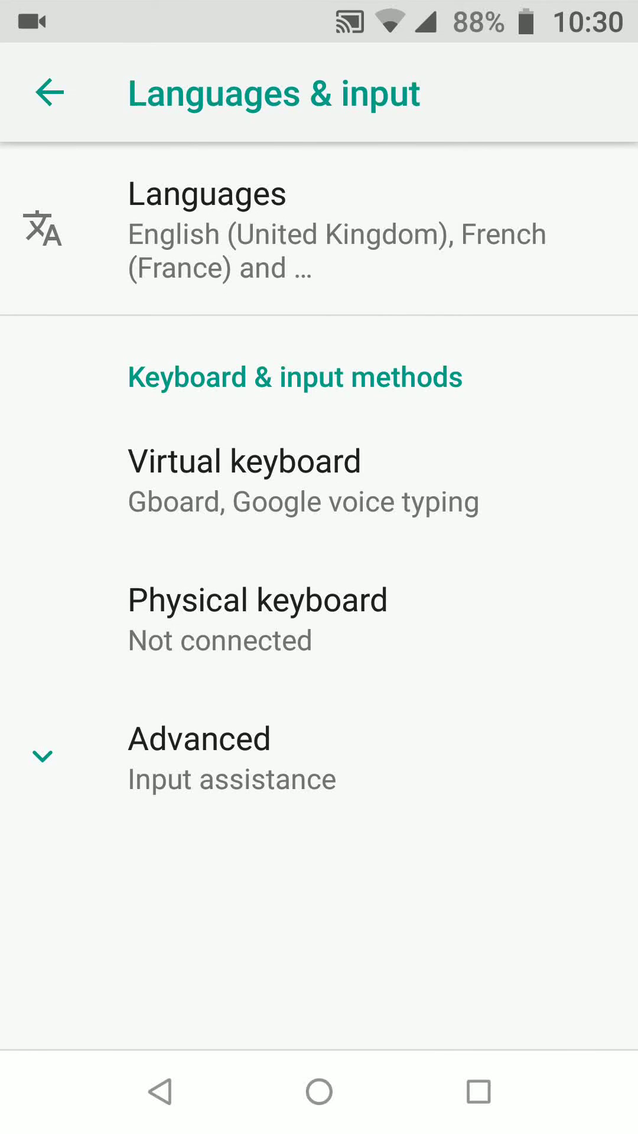
{"action": "left_click", "coordinate": [328, 761]}
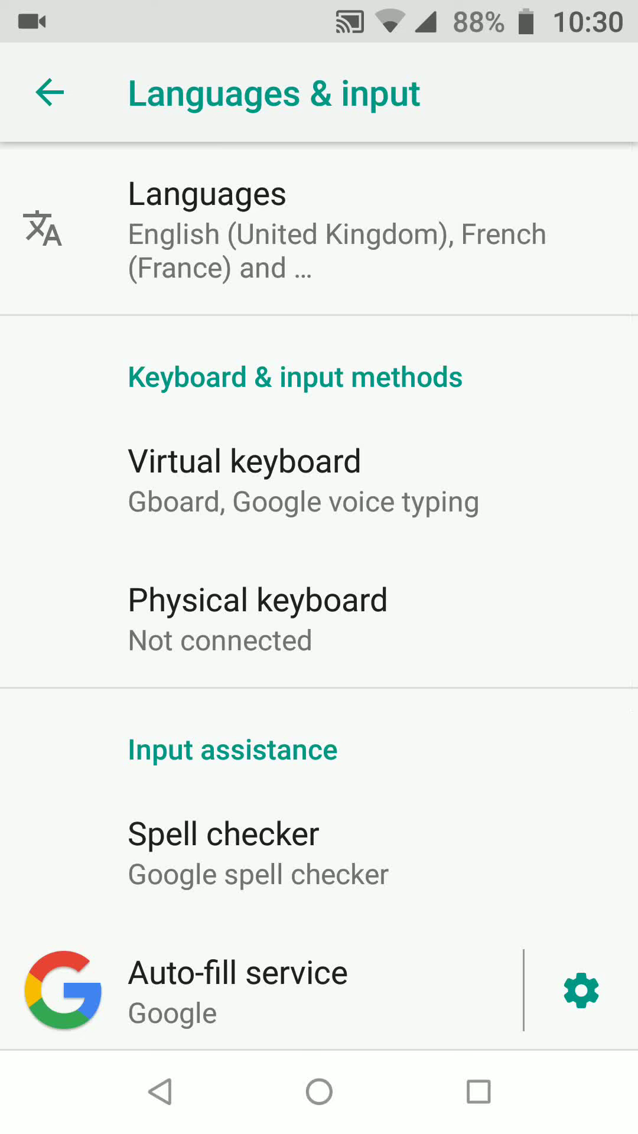
- Open the Auto-fill service picker and choose 1Password over Google
{"action": "left_click", "coordinate": [275, 988]}
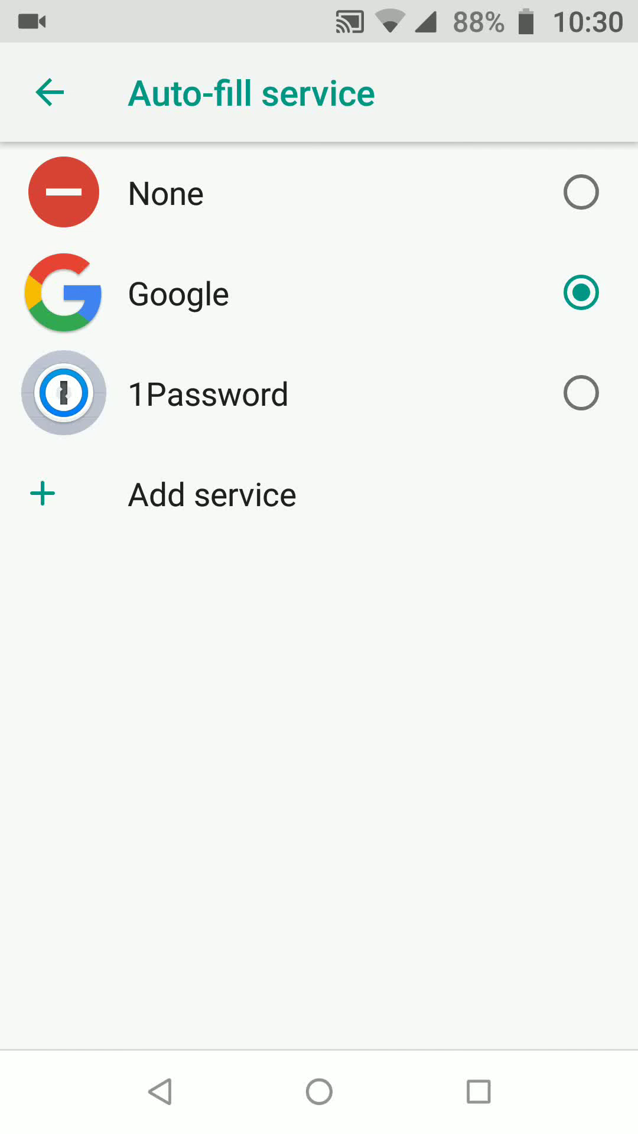
{"action": "left_click", "coordinate": [582, 394]}
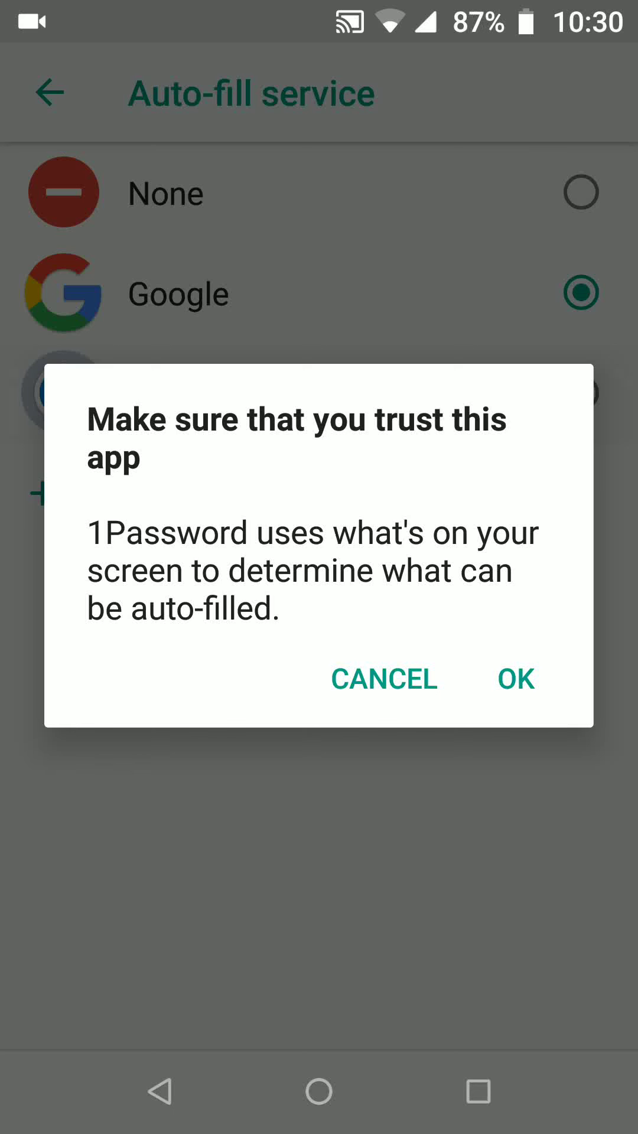
- Confirm trusting 1Password as the auto-fill service, then return to the home screen
{"action": "left_click", "coordinate": [518, 680]}
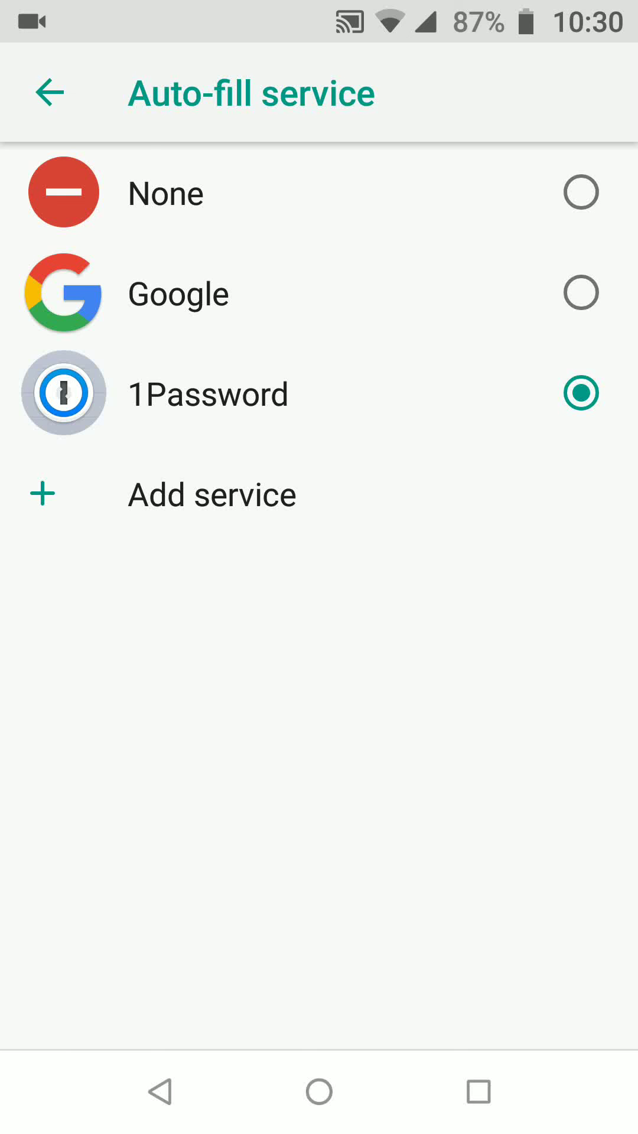
{"action": "left_click", "coordinate": [320, 1092]}
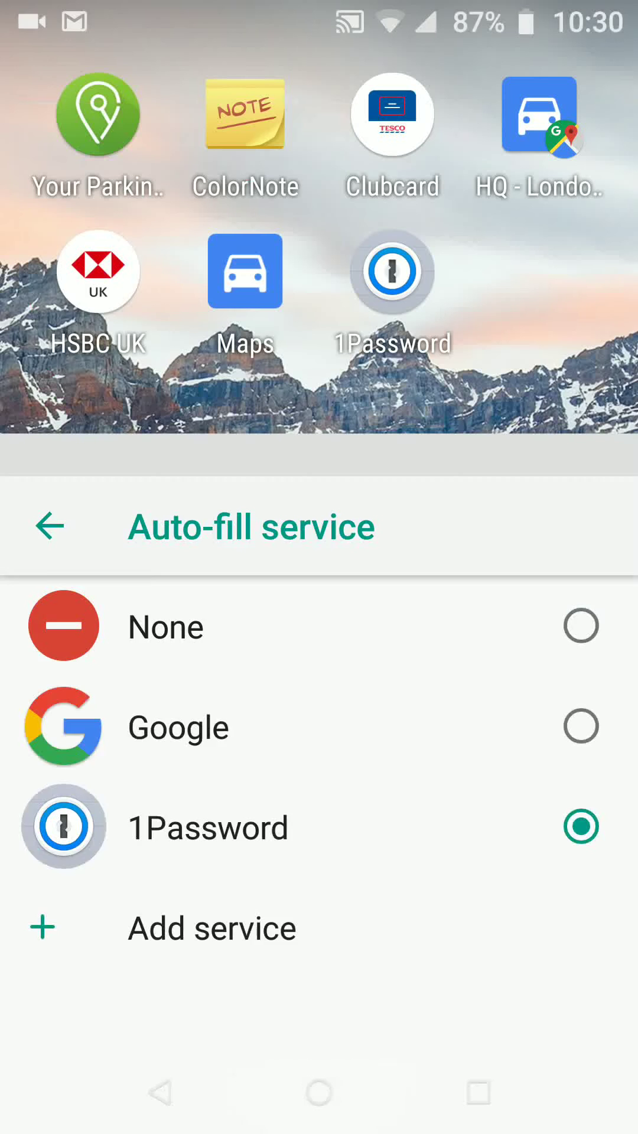